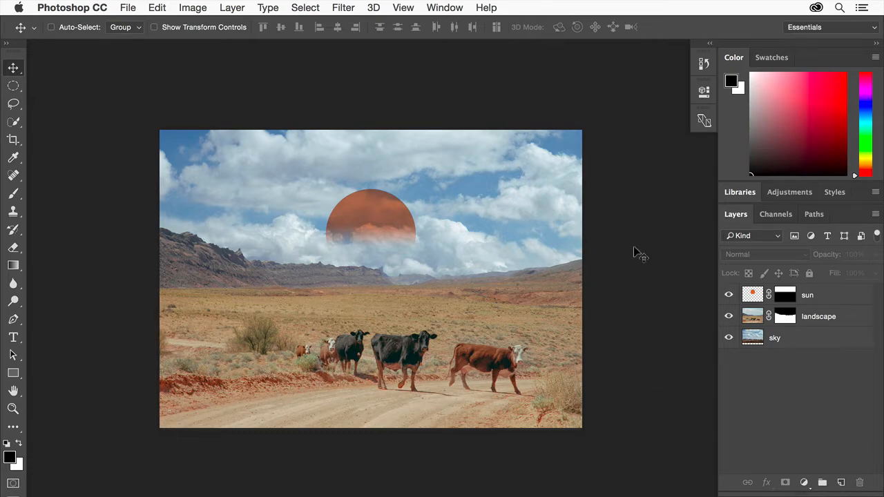
Add the text "THE" at 72 pt on a new layer above the sun layer, in the sky to the right of the sun.
{"action": "left_click", "coordinate": [828, 297]}
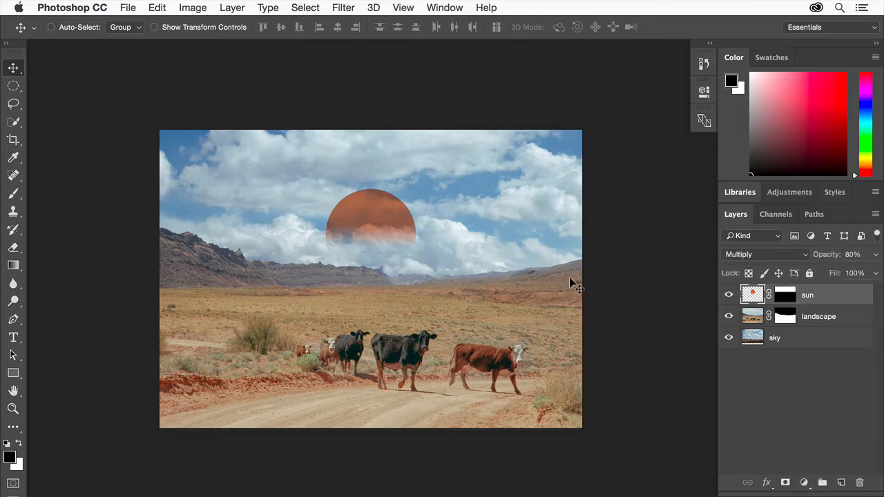
{"action": "left_click", "coordinate": [12, 338]}
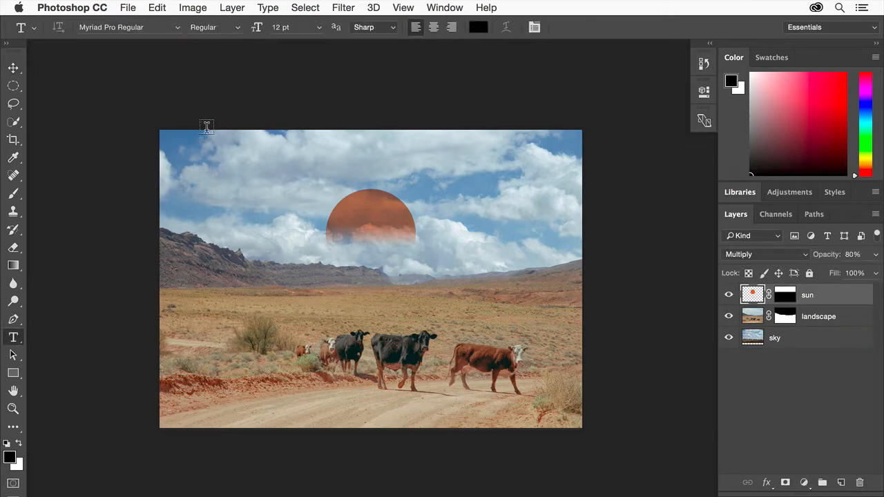
{"action": "left_click", "coordinate": [318, 28]}
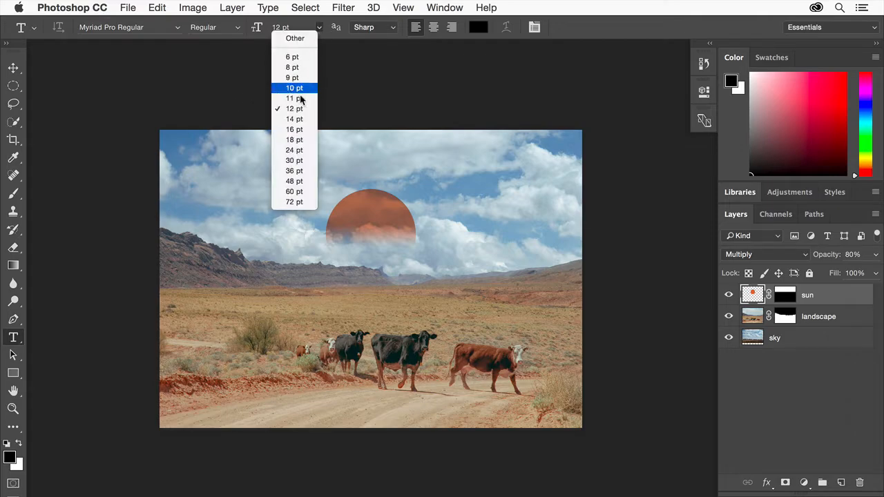
{"action": "left_click", "coordinate": [291, 203]}
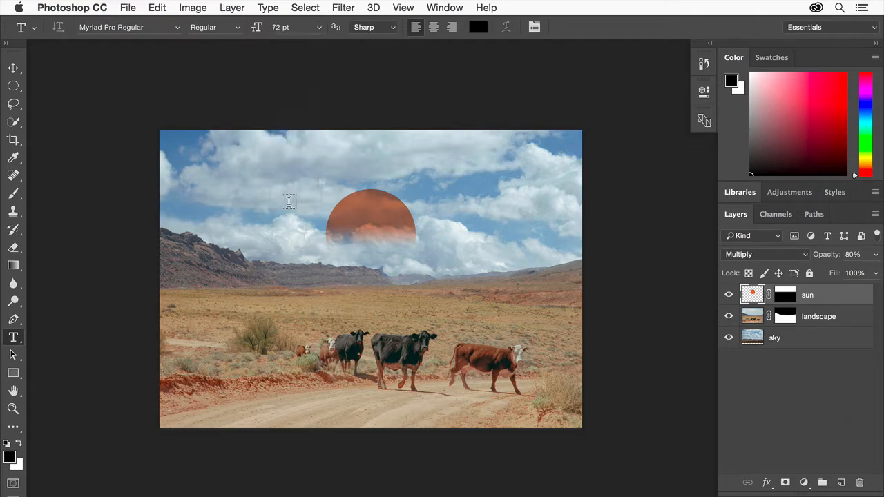
{"action": "left_click", "coordinate": [469, 210]}
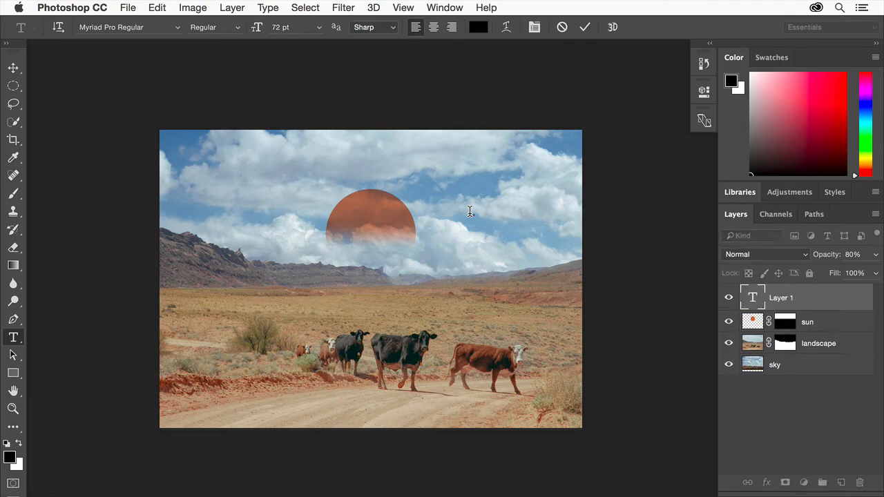
{"action": "type", "text": "THE"}
{"action": "left_click", "coordinate": [585, 28]}
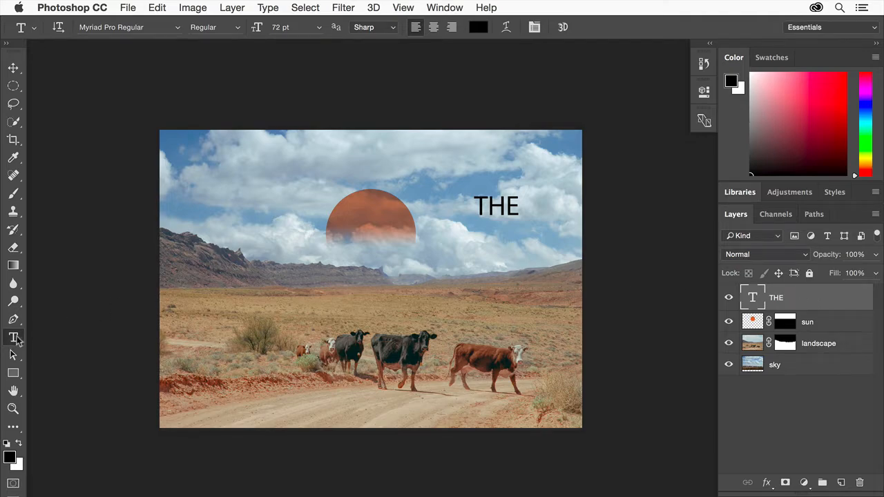
Change the colour of the "THE" text to white (ffffff).
{"action": "left_click", "coordinate": [478, 26]}
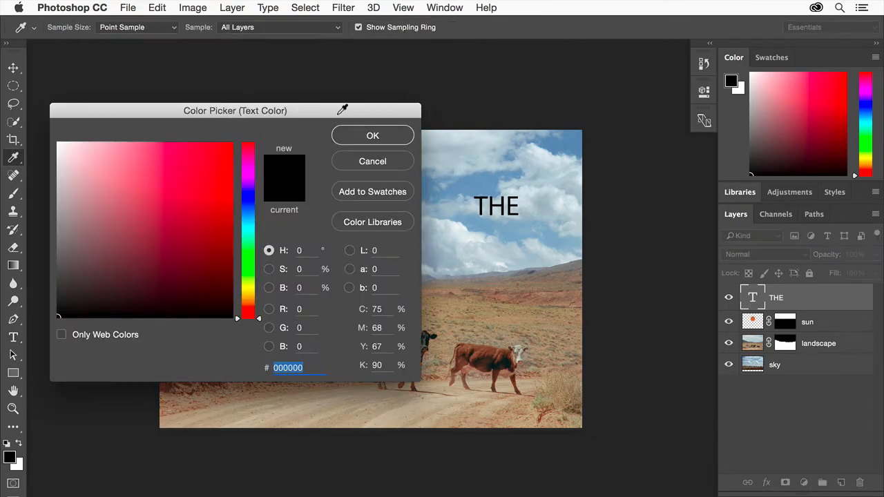
{"action": "left_click_drag", "start_coordinate": [71, 148], "coordinate": [48, 138]}
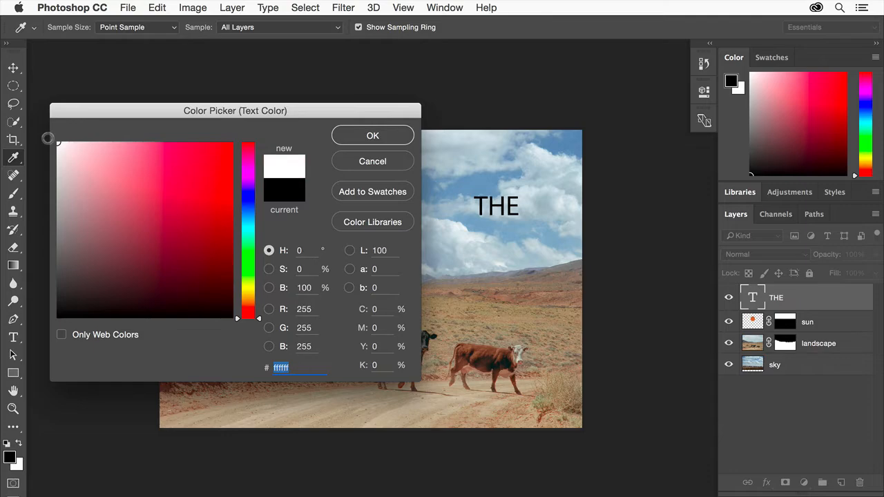
{"action": "left_click", "coordinate": [373, 136]}
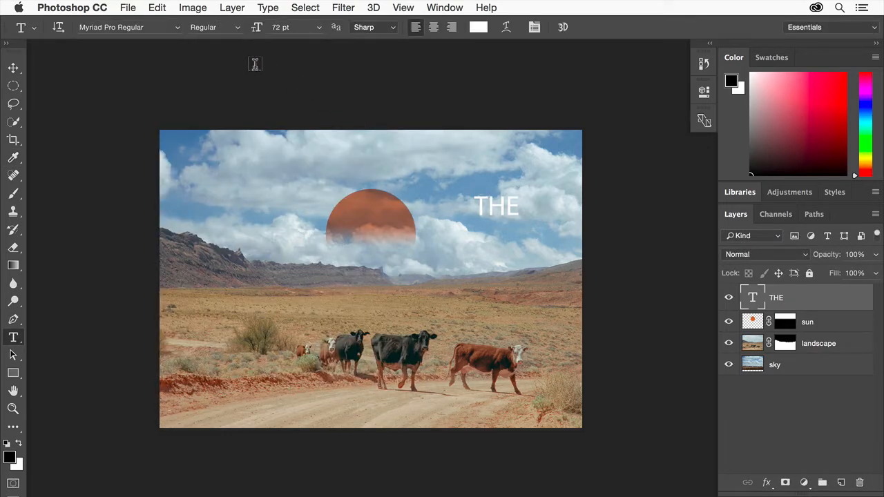
Go to the Typekit website to add fonts and open the Factoria family's page.
{"action": "left_click", "coordinate": [177, 28]}
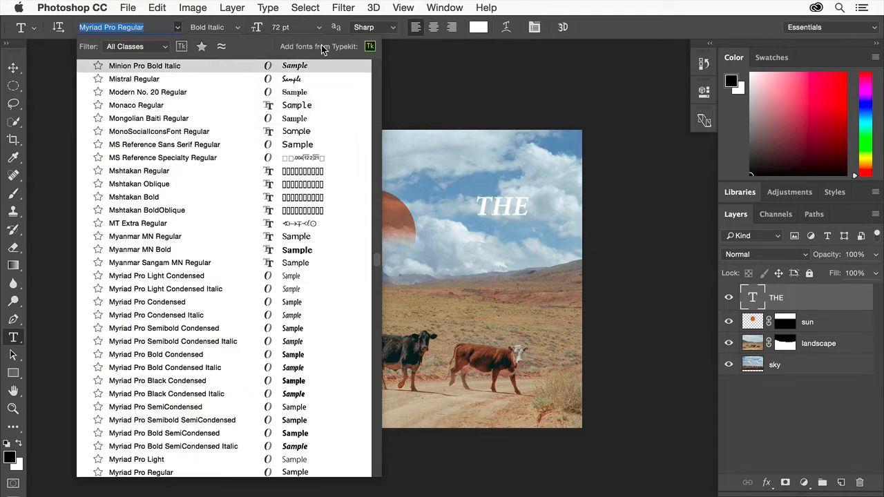
{"action": "left_click", "coordinate": [371, 47]}
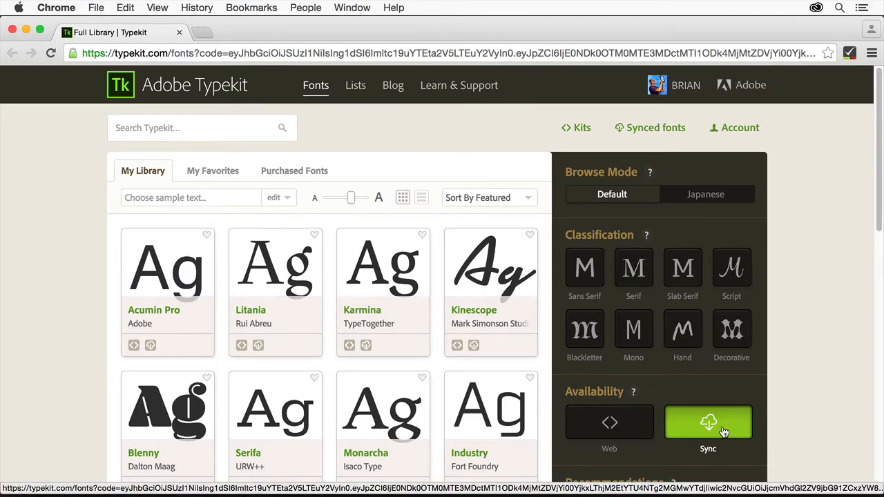
{"action": "left_click", "coordinate": [214, 122]}
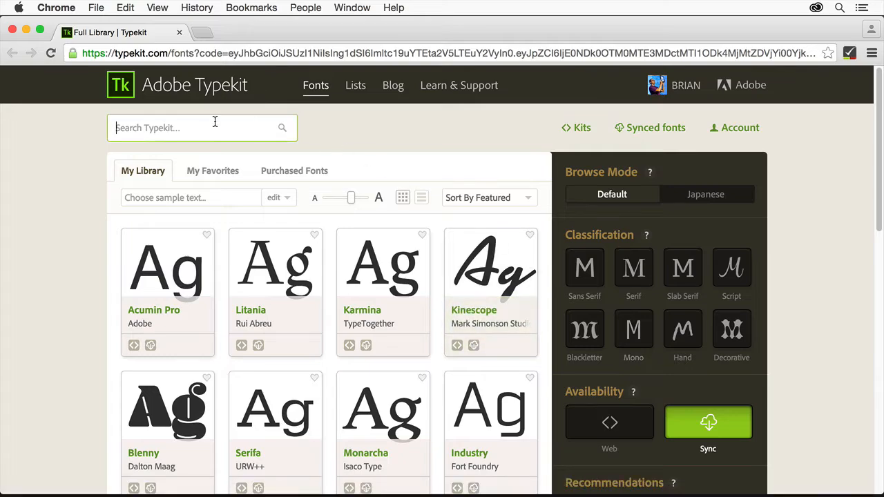
{"action": "type", "text": "fact"}
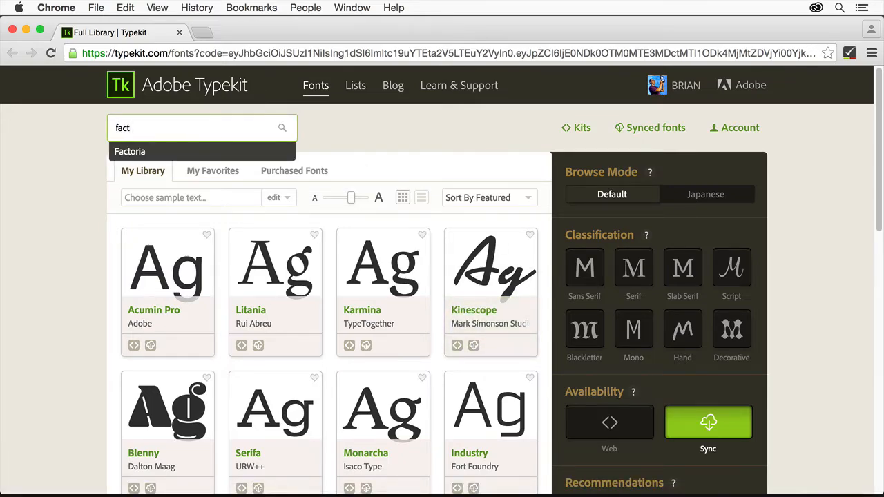
{"action": "left_click", "coordinate": [136, 151]}
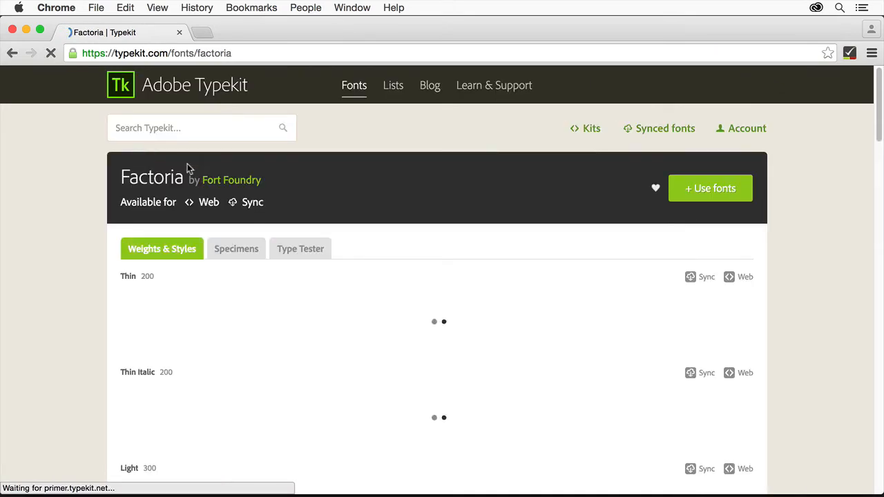
Sync Factoria Light, Book, Book Italic, Bold and Bold Italic, and launch the Creative Cloud application.
{"action": "left_click", "coordinate": [719, 189]}
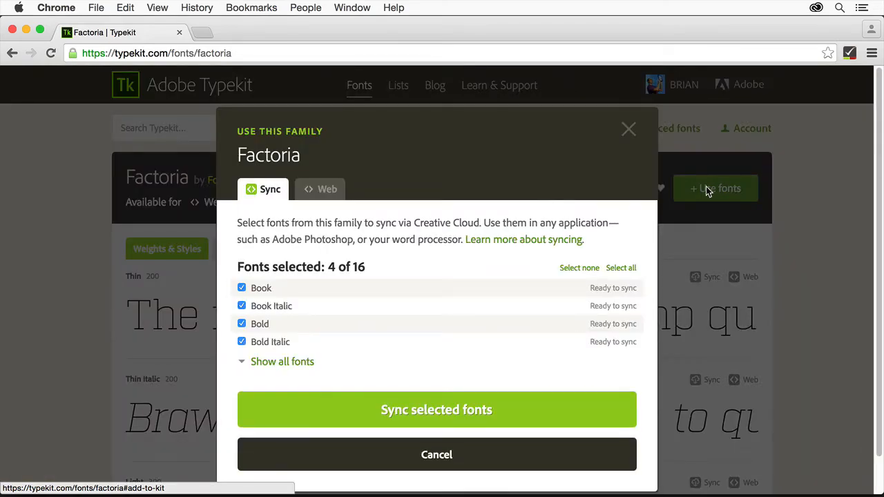
{"action": "left_click", "coordinate": [300, 366]}
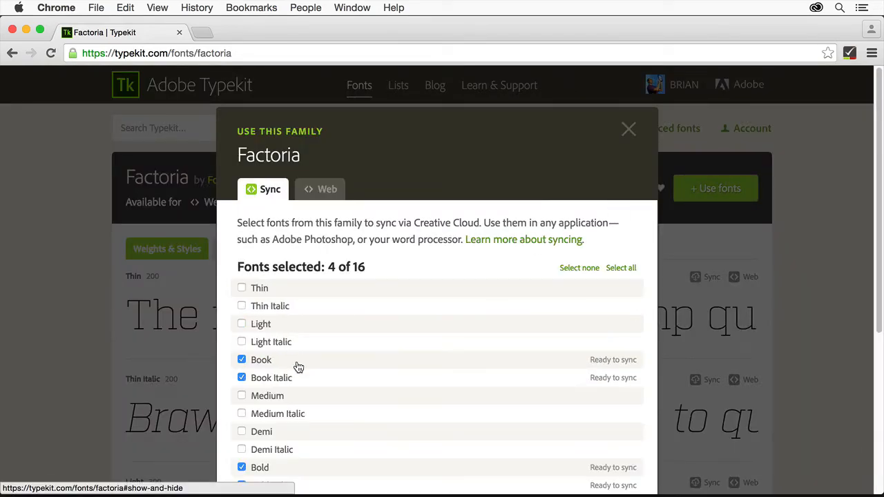
{"action": "left_click", "coordinate": [242, 324]}
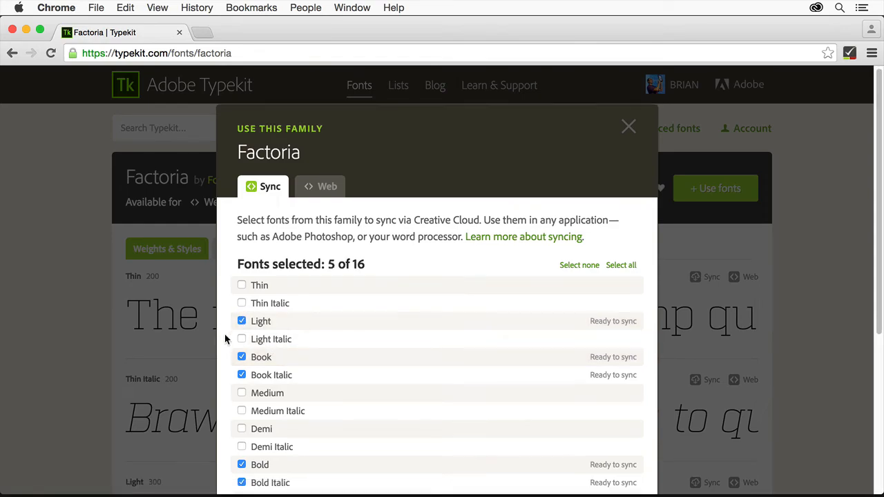
{"action": "scroll", "coordinate": [224, 337], "scroll_direction": "down", "scroll_amount": 5}
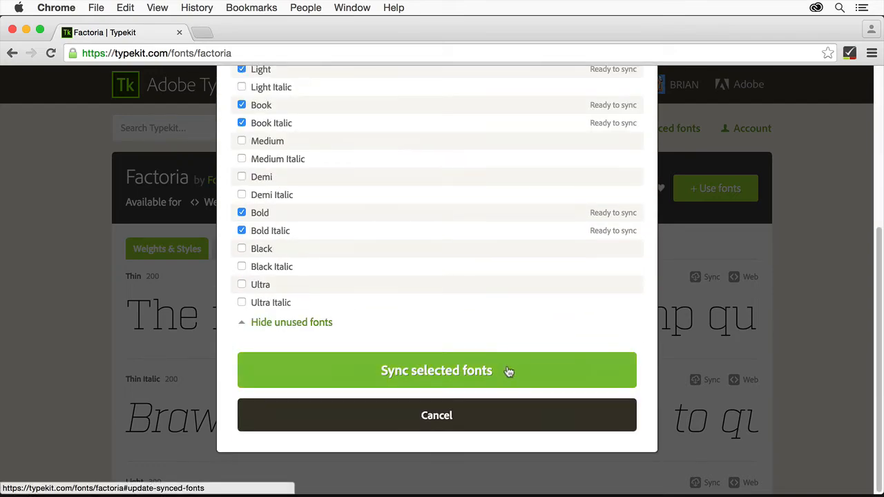
{"action": "left_click", "coordinate": [529, 374]}
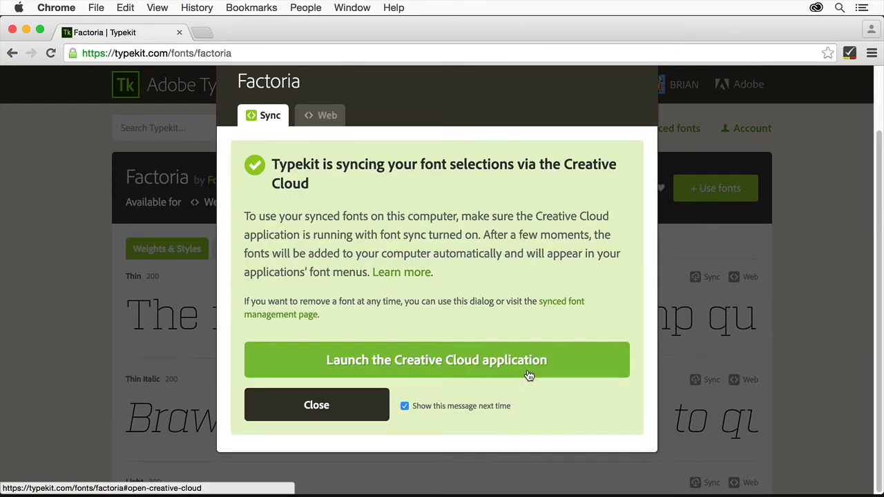
{"action": "left_click", "coordinate": [567, 360]}
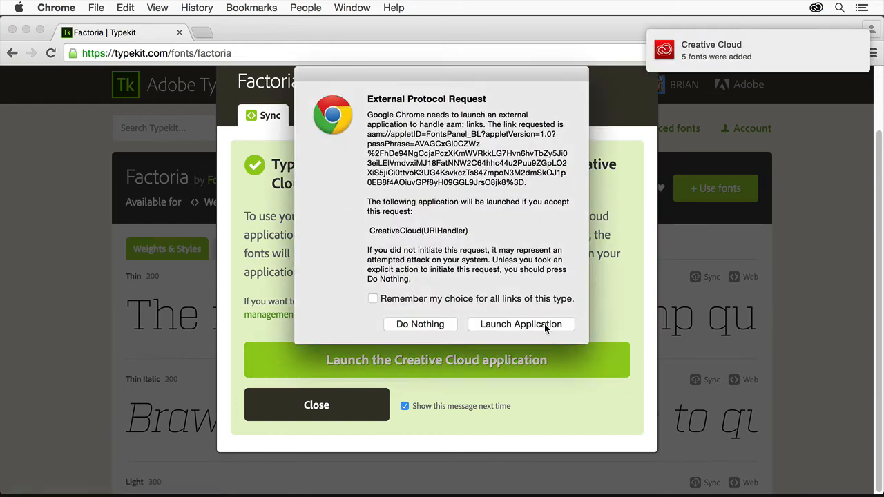
{"action": "left_click", "coordinate": [546, 325]}
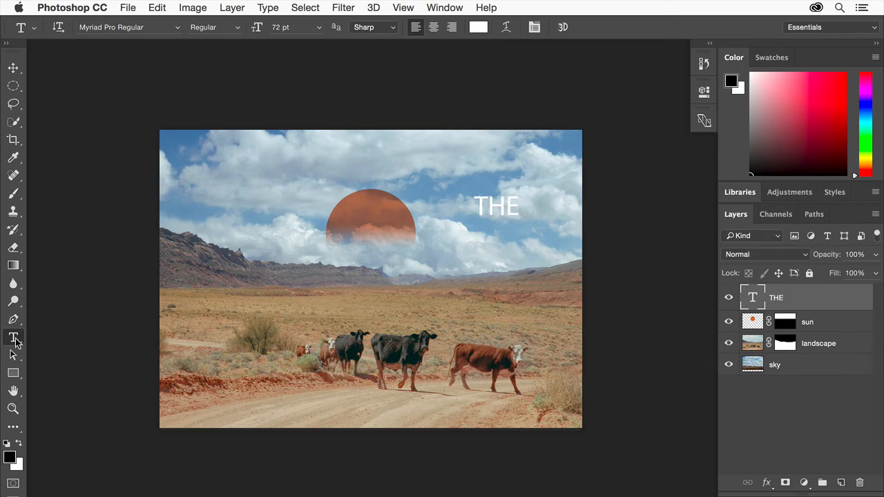
Back in Photoshop, set the font of the "THE" text to Factoria Light.
{"action": "left_click", "coordinate": [126, 27]}
{"action": "type", "text": "fac"}
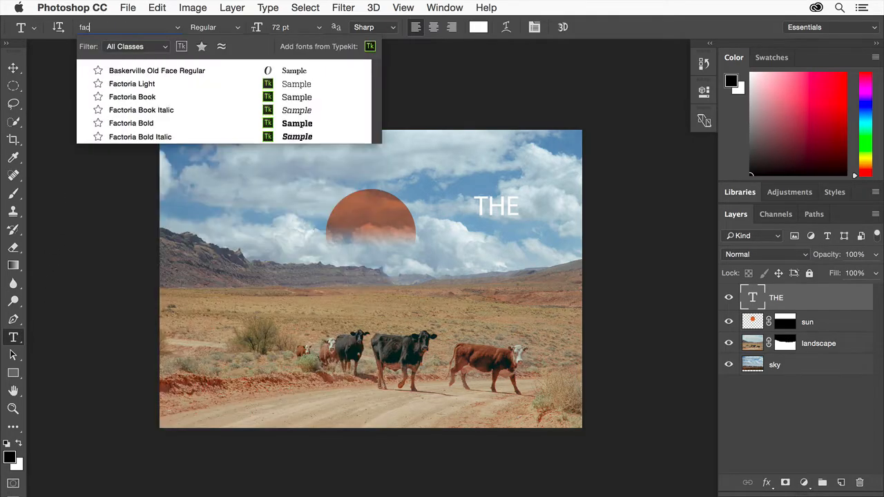
{"action": "type", "text": "t"}
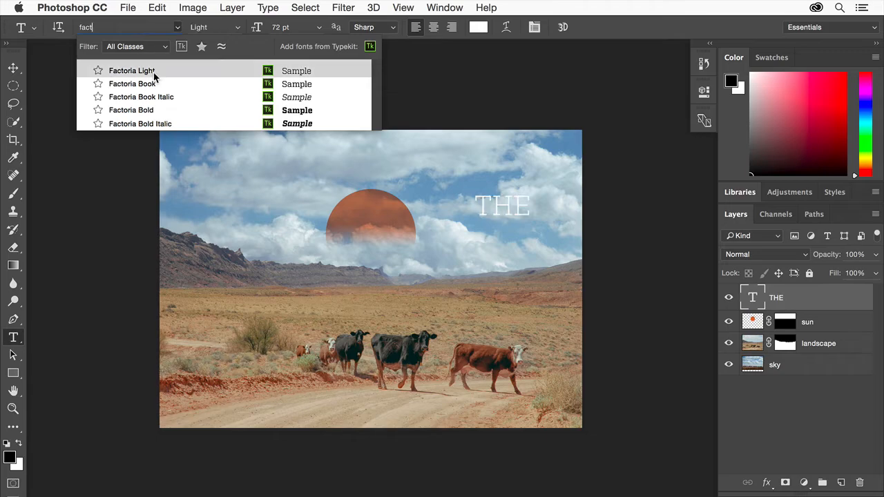
{"action": "left_click", "coordinate": [155, 71]}
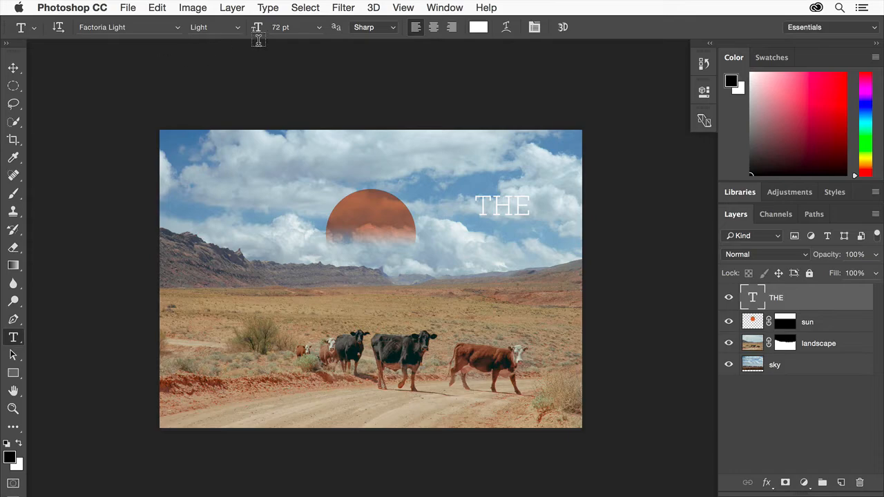
Set the "THE" text size to 32 pt and move it onto the lower middle of the orange sun.
{"action": "left_click", "coordinate": [284, 28]}
{"action": "type", "text": "32"}
{"action": "key", "text": "Return"}
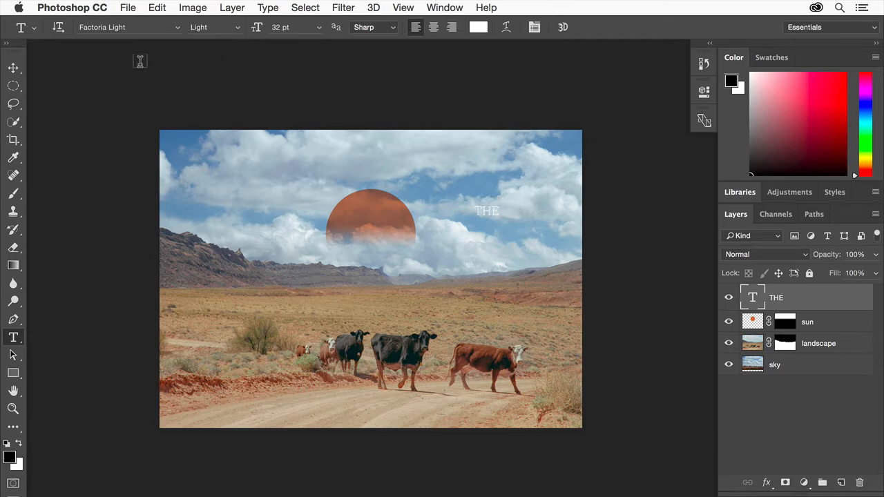
{"action": "left_click", "coordinate": [13, 67]}
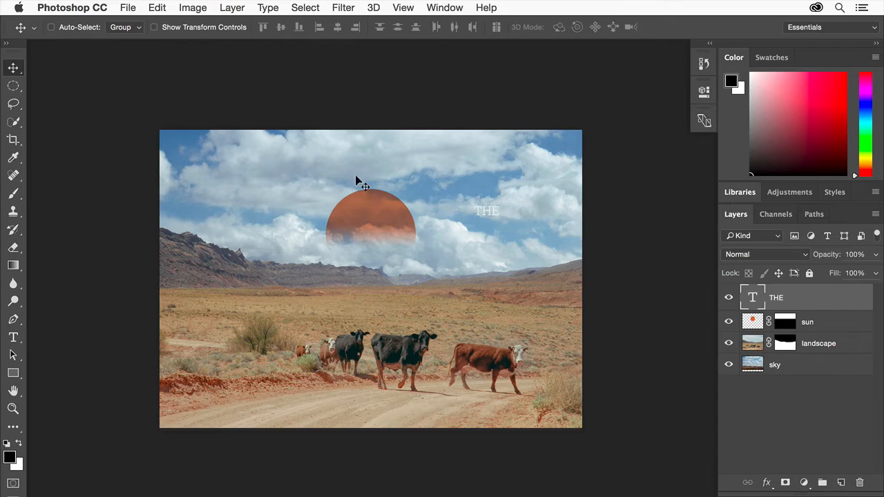
{"action": "left_click_drag", "start_coordinate": [482, 205], "coordinate": [366, 218]}
Add a separate text layer reading "GREAT AMERICAN WEST" below the sun, across the mountains.
{"action": "left_click", "coordinate": [13, 337]}
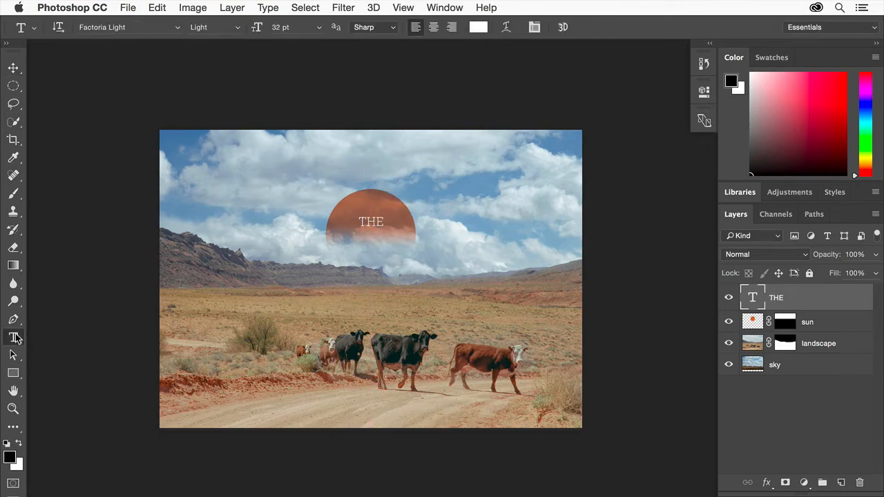
{"action": "left_click", "coordinate": [251, 274]}
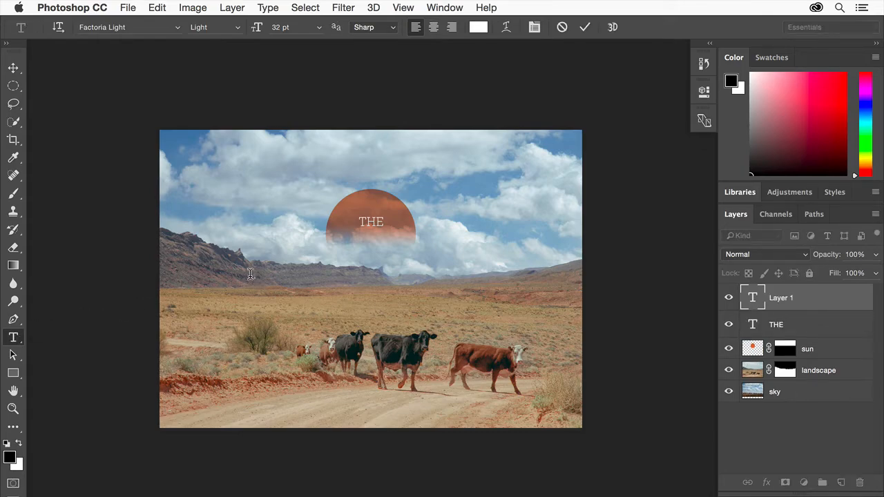
{"action": "type", "text": "GREAT AMERICAN WEST"}
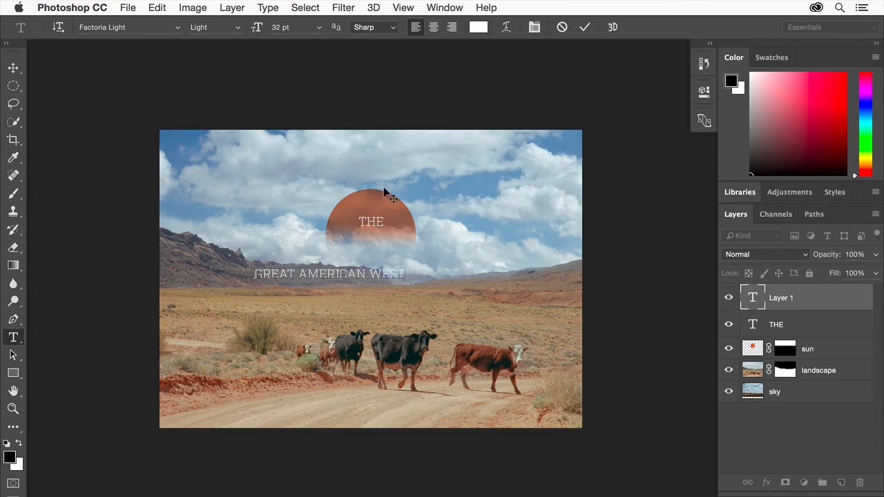
{"action": "left_click", "coordinate": [585, 28]}
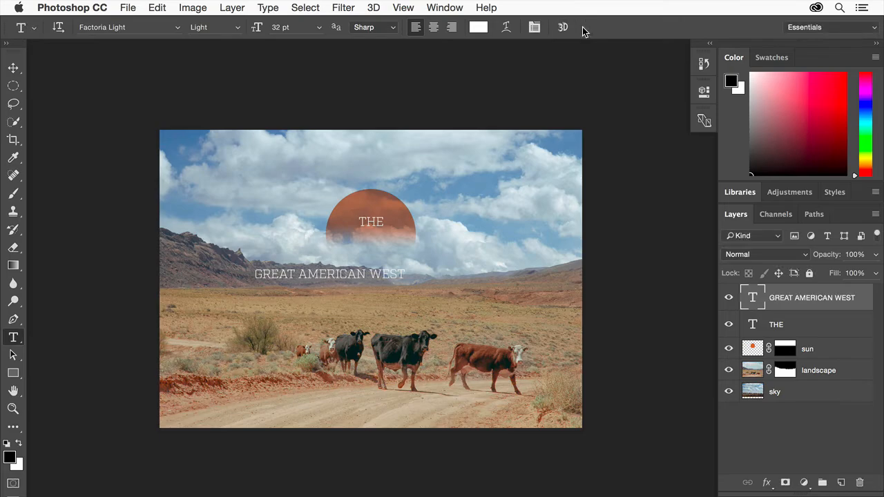
Format the "GREAT AMERICAN WEST" text in Factoria Bold at 62 pt.
{"action": "left_click", "coordinate": [128, 28]}
{"action": "type", "text": "fa"}
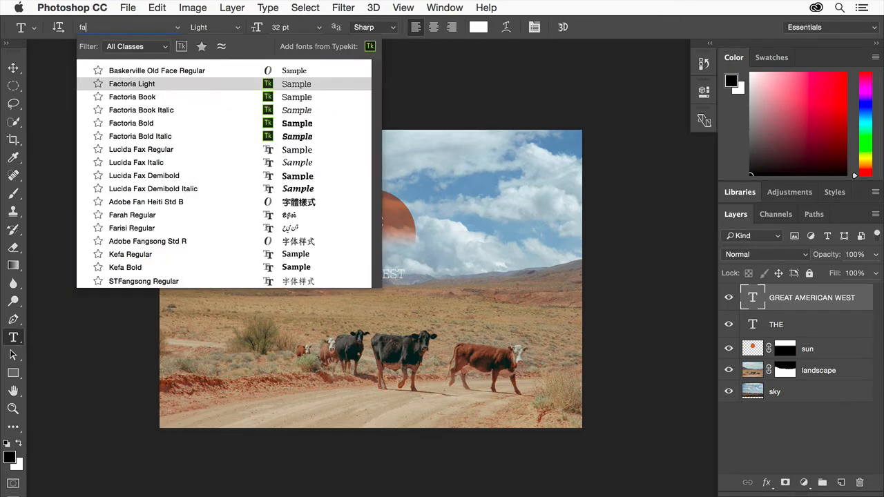
{"action": "type", "text": "ct"}
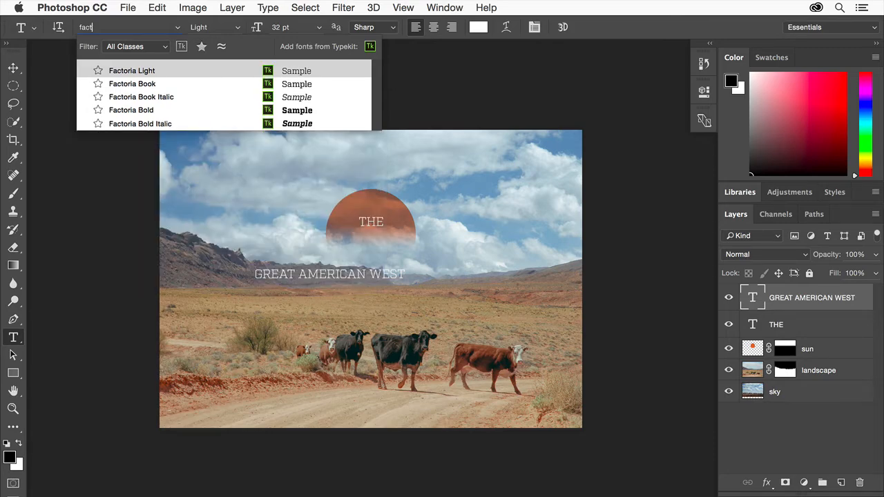
{"action": "left_click", "coordinate": [137, 107]}
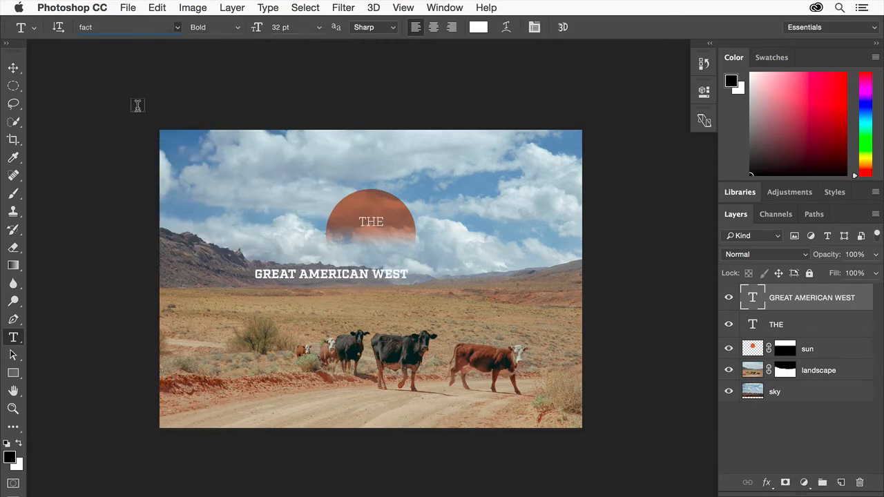
{"action": "left_click", "coordinate": [294, 29]}
{"action": "type", "text": "62"}
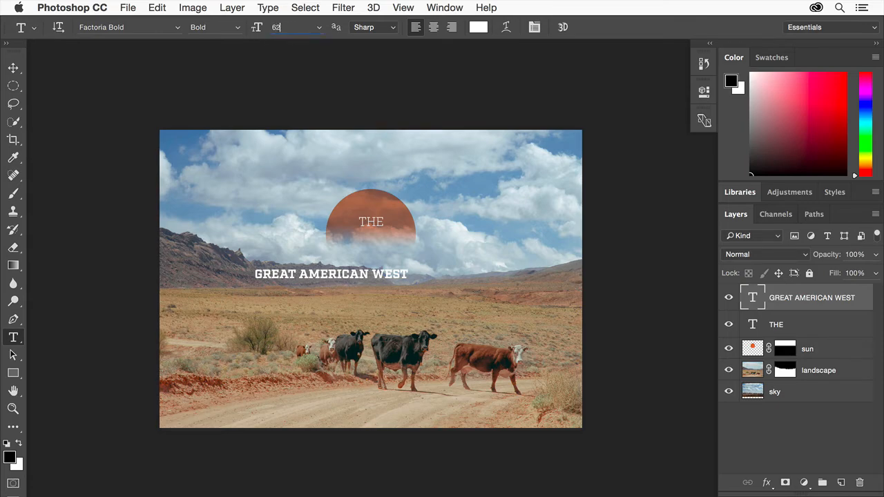
{"action": "key", "text": "Return"}
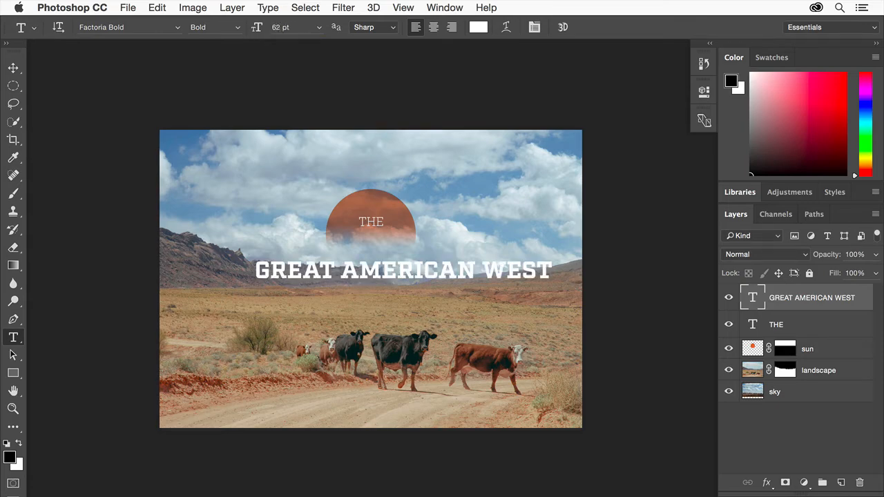
Move the "GREAT AMERICAN WEST" text up so it sits centred directly beneath "THE", across the base of the sun.
{"action": "left_click", "coordinate": [13, 68]}
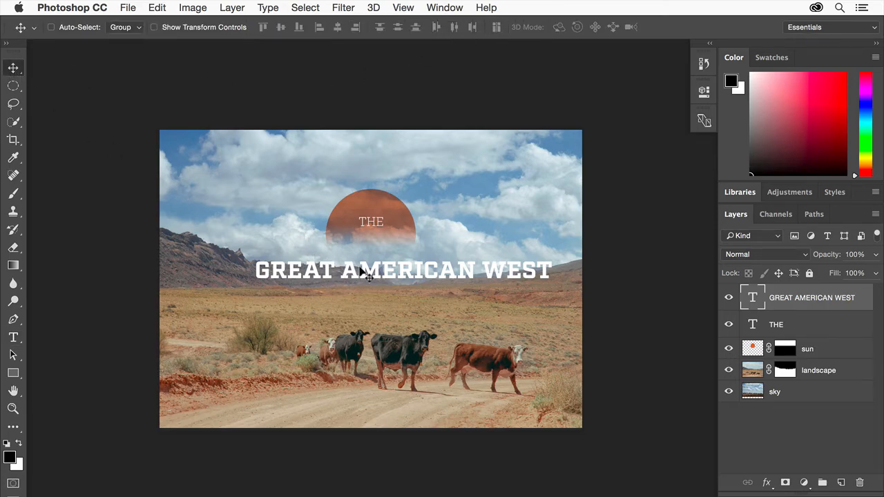
{"action": "left_click_drag", "start_coordinate": [353, 271], "coordinate": [325, 249]}
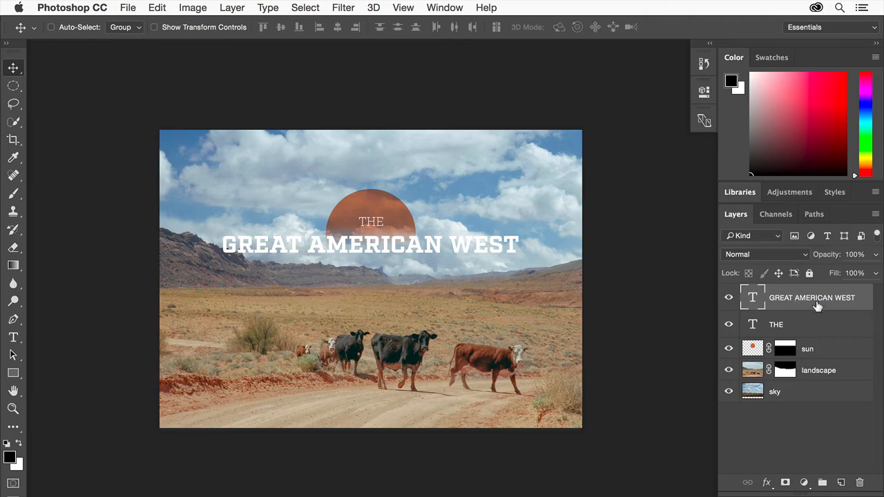
Add a white drop shadow to the "GREAT AMERICAN WEST" layer with Screen blend mode, 10 px distance and 0 px size.
{"action": "left_click", "coordinate": [766, 481]}
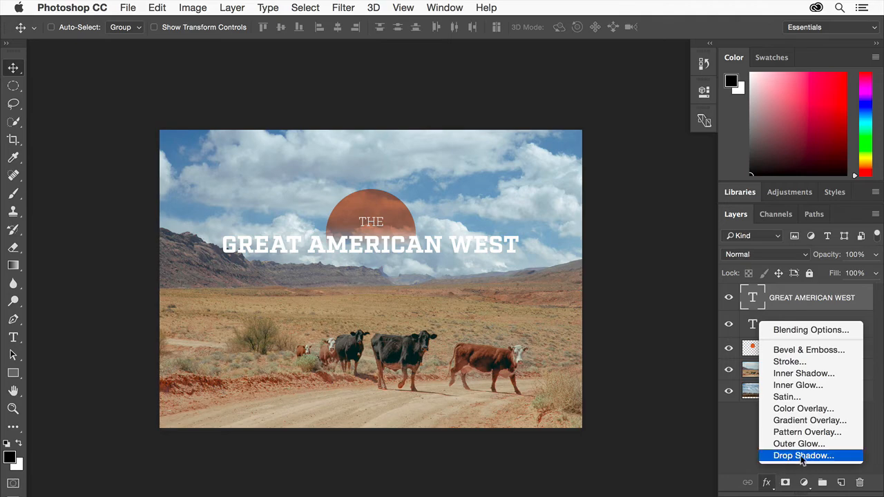
{"action": "left_click", "coordinate": [802, 456]}
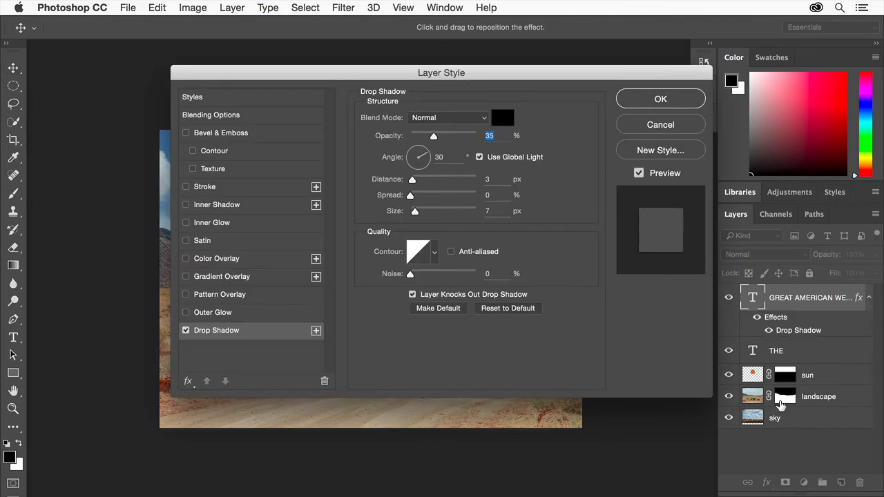
{"action": "left_click", "coordinate": [476, 118]}
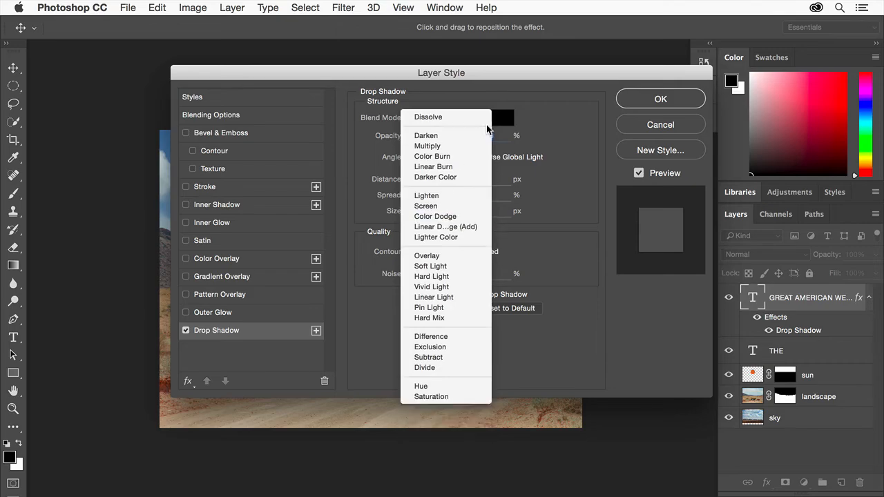
{"action": "left_click", "coordinate": [425, 206]}
{"action": "left_click", "coordinate": [503, 118]}
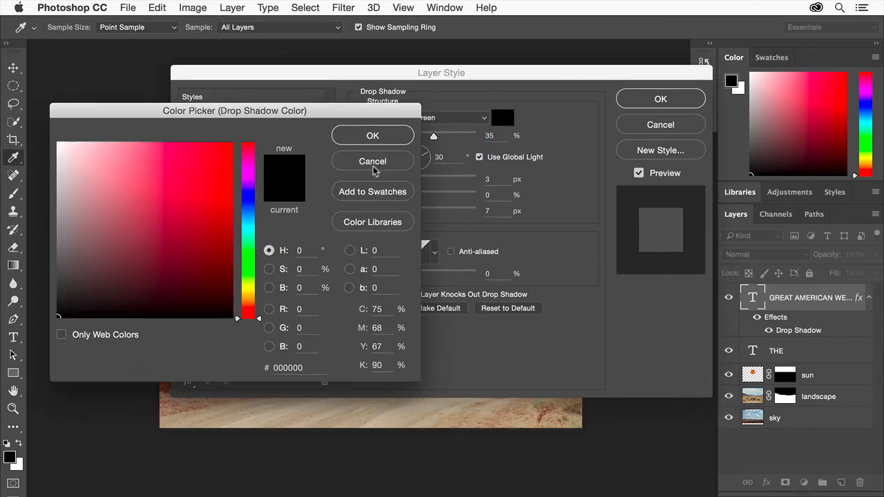
{"action": "left_click_drag", "start_coordinate": [215, 197], "coordinate": [31, 131]}
{"action": "left_click", "coordinate": [357, 137]}
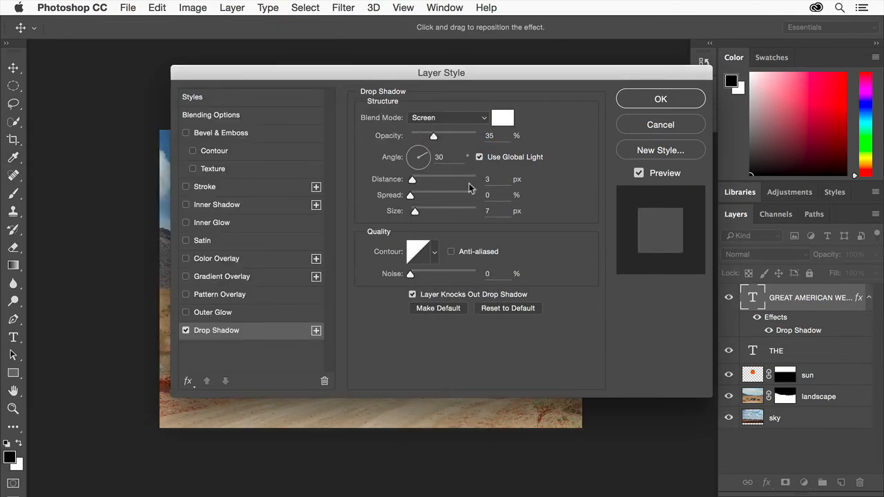
{"action": "type", "text": "10"}
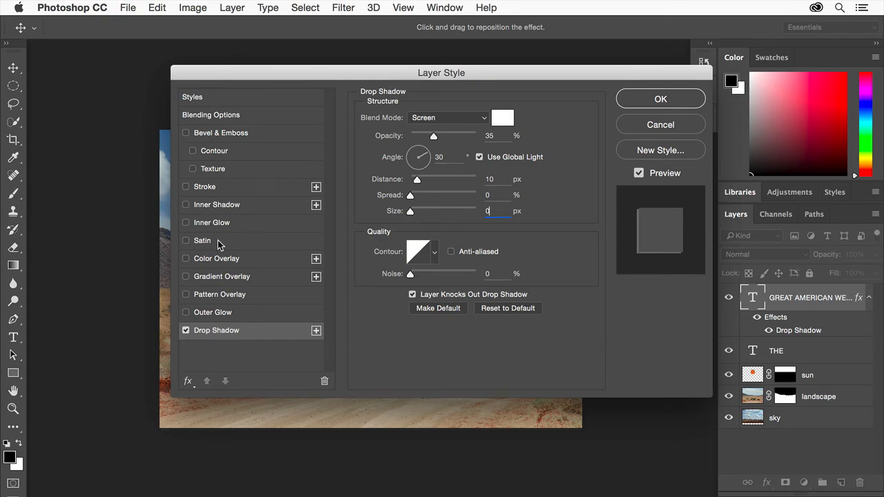
Add a 6 px stroke at 0% opacity to the "GREAT AMERICAN WEST" text and apply the layer styles.
{"action": "left_click", "coordinate": [185, 187]}
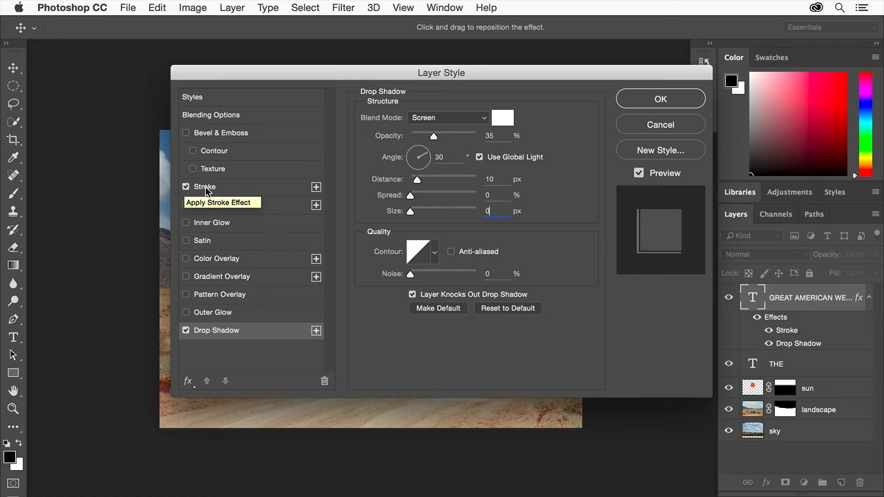
{"action": "left_click", "coordinate": [206, 190]}
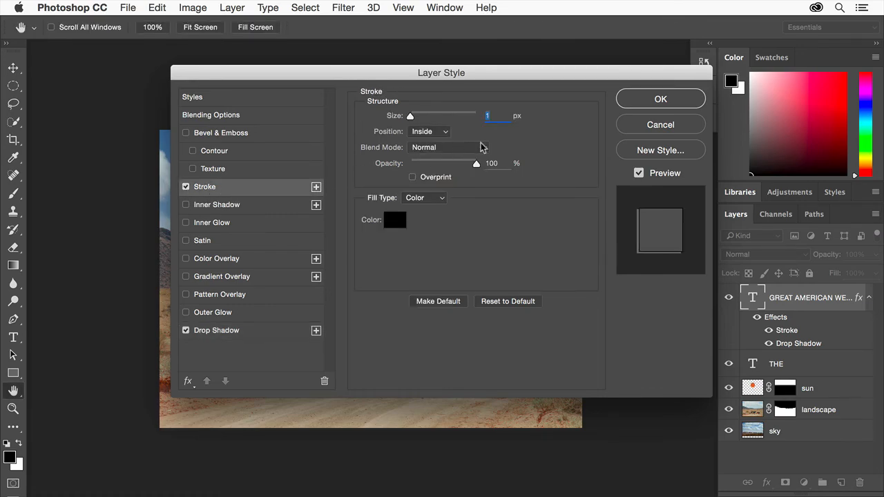
{"action": "type", "text": "6"}
{"action": "left_click_drag", "start_coordinate": [476, 164], "coordinate": [400, 169]}
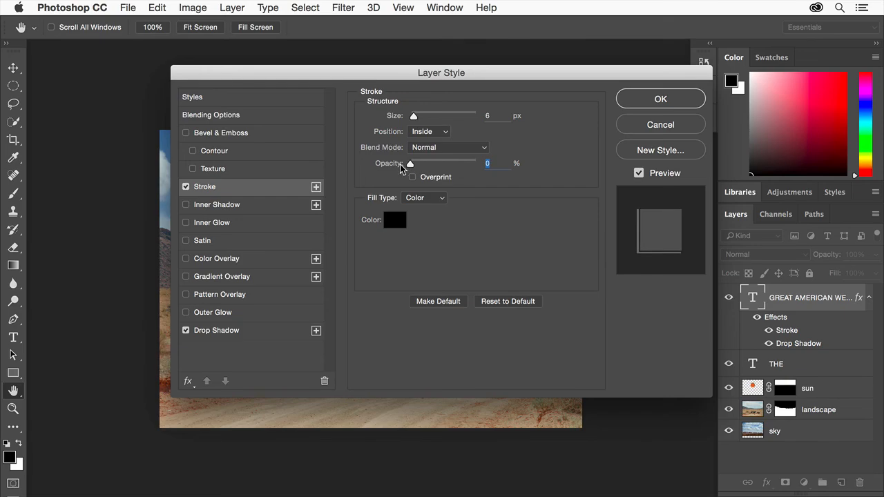
{"action": "left_click", "coordinate": [679, 102]}
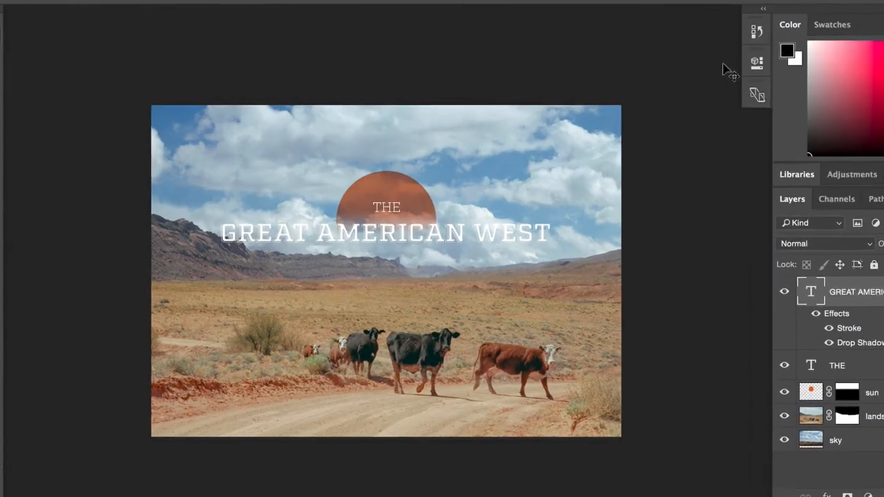